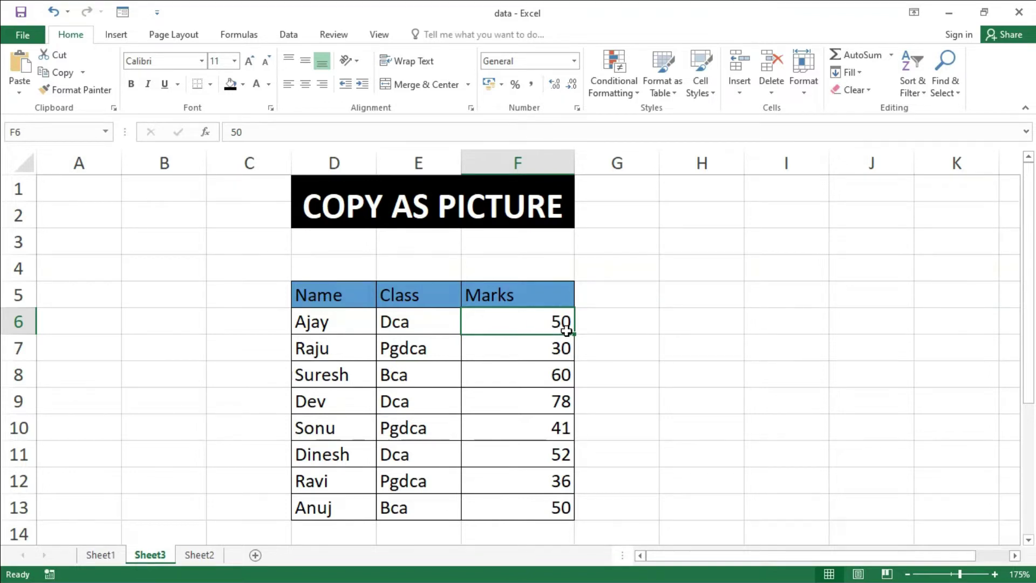
Step: Select the range D5:F13, covering the Name, Class and Marks headers and all eight students
left_click_drag(340, 294, 357, 327)
left_click(418, 390)
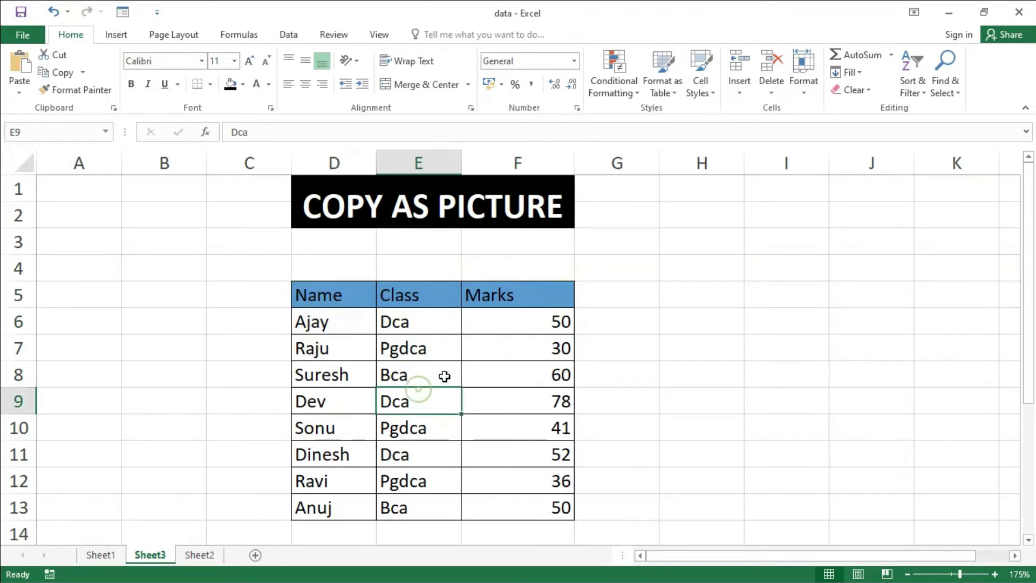
left_click(455, 354)
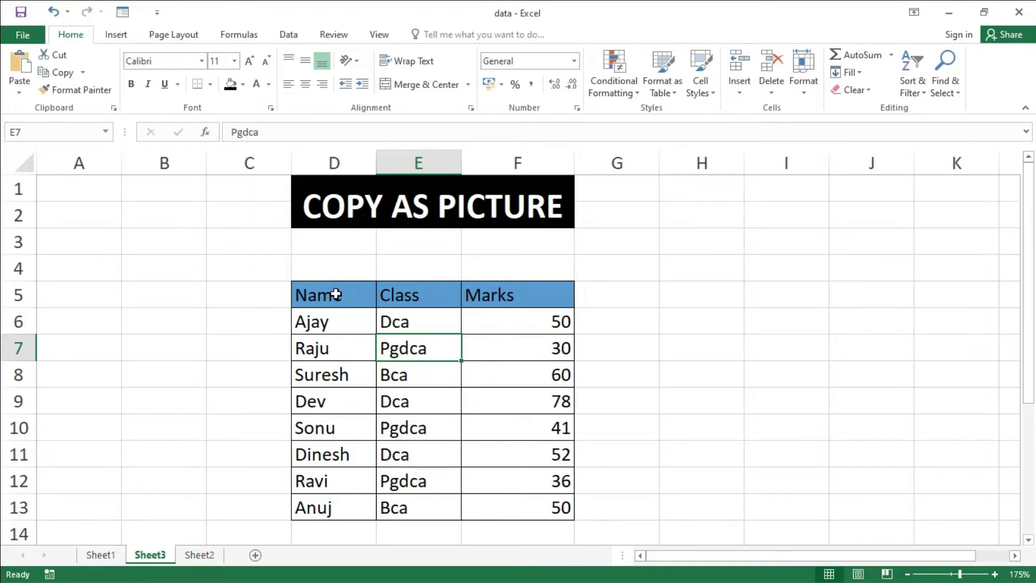
left_click_drag(336, 294, 538, 510)
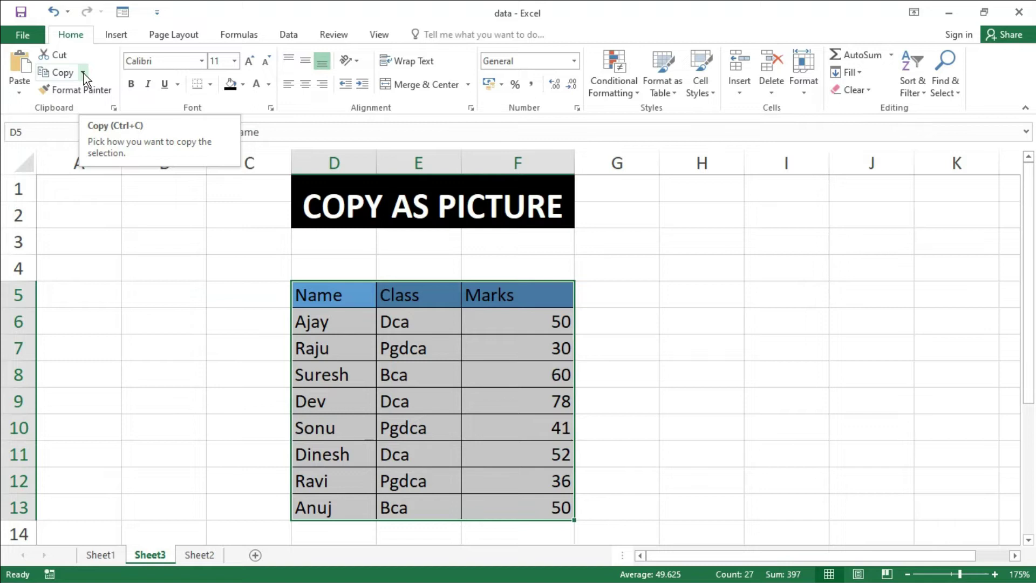
Step: Copy the table as a picture with the As shown on screen and Picture options
left_click(84, 74)
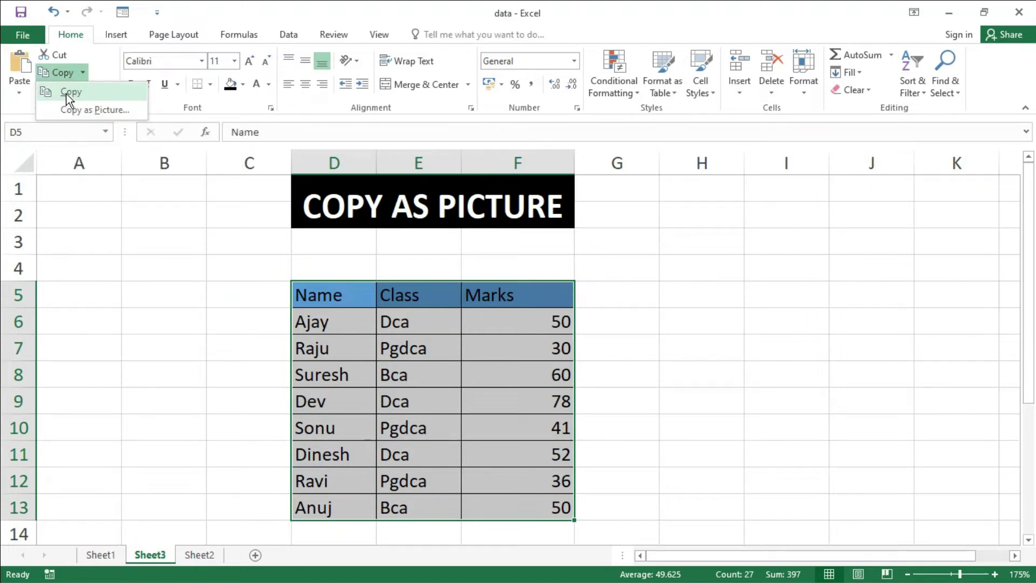
left_click(100, 111)
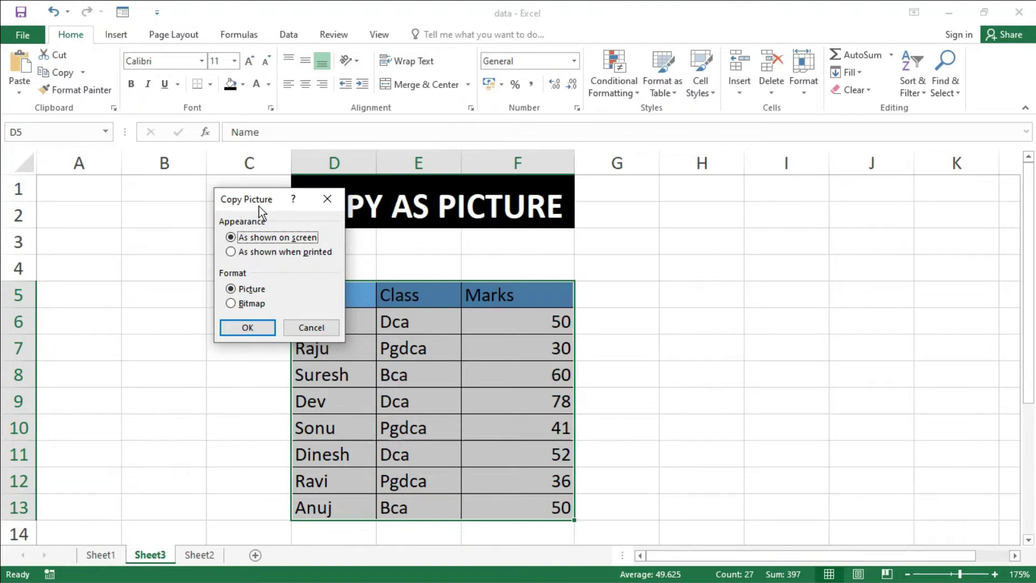
left_click(241, 329)
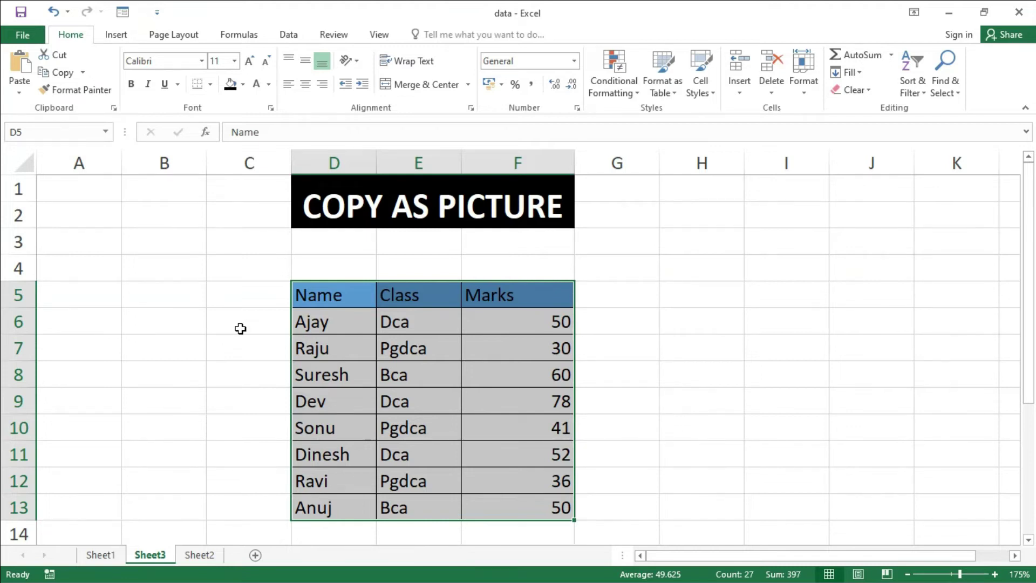
Step: Paste the table picture at H5 and nudge it up to start near row 4
left_click(685, 292)
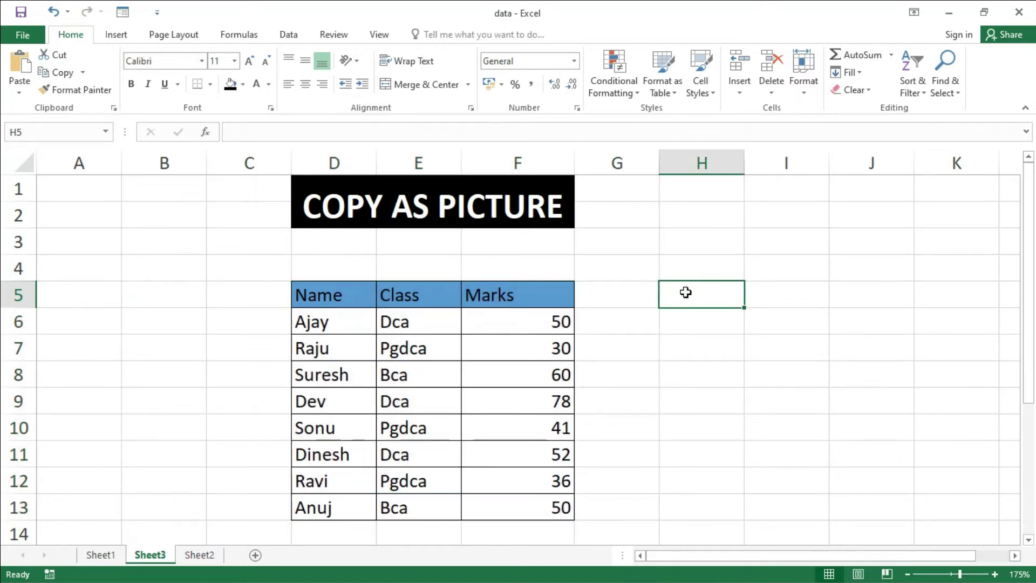
key("ctrl+v")
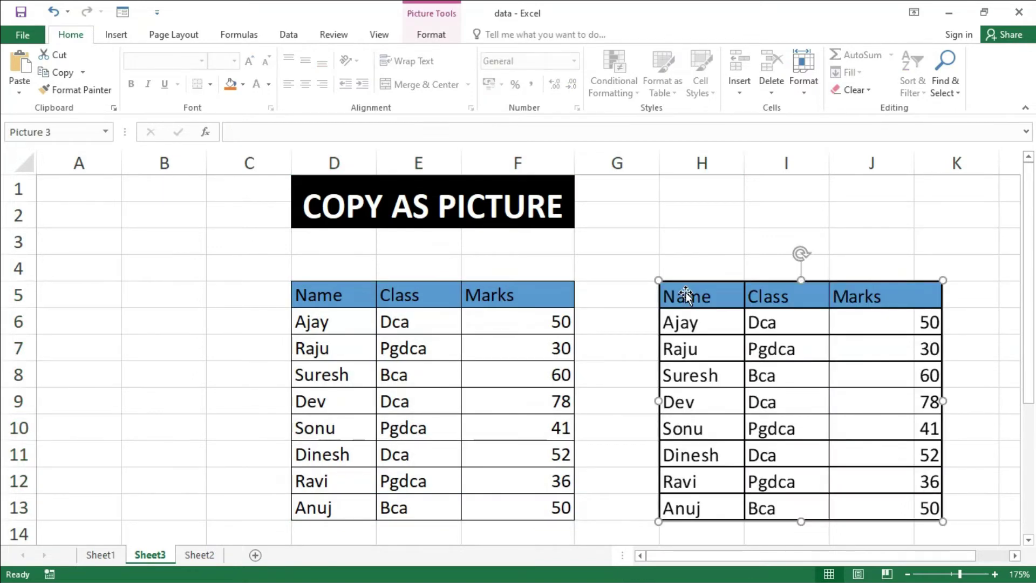
left_click(898, 237)
mouse_move(837, 371)
left_mouse_down()
mouse_move(844, 319)
mouse_move(857, 333)
mouse_move(830, 322)
left_mouse_up()
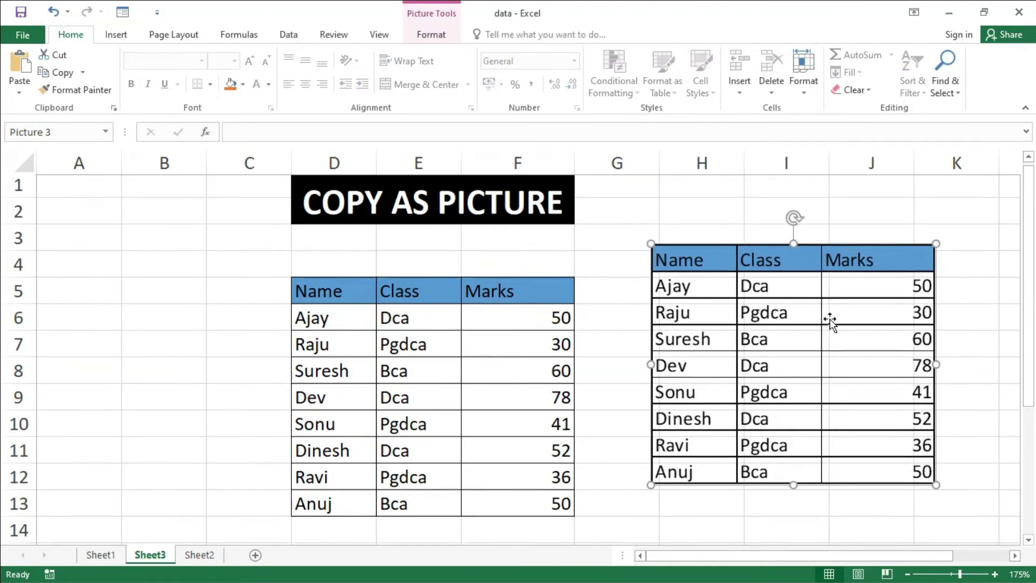
scroll(830, 321, "down", 4)
left_click(483, 366)
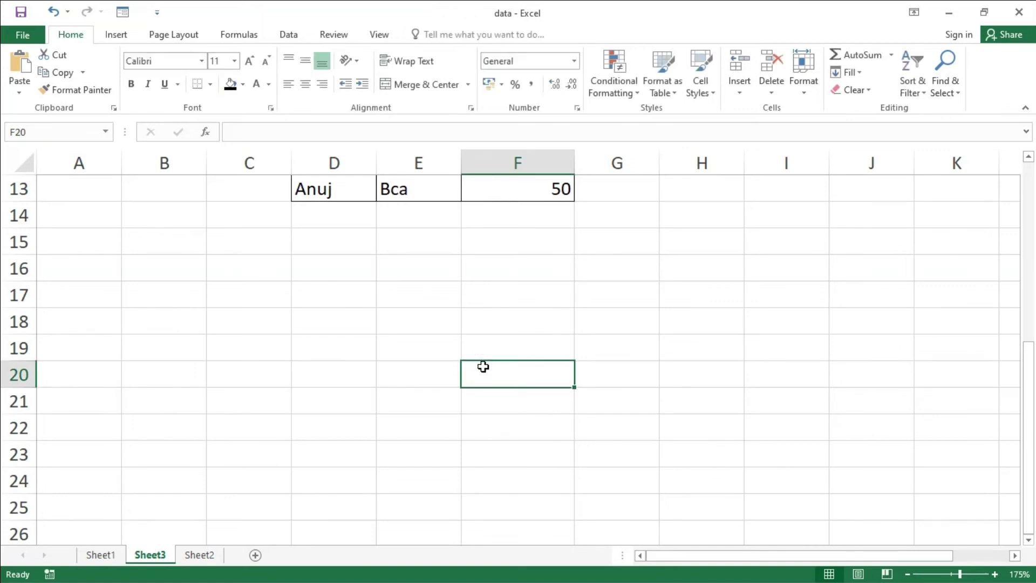
Step: Paste two more table pictures below the original, one at D16 and one beside it from G16
key("ctrl+v")
left_click_drag(603, 442, 438, 338)
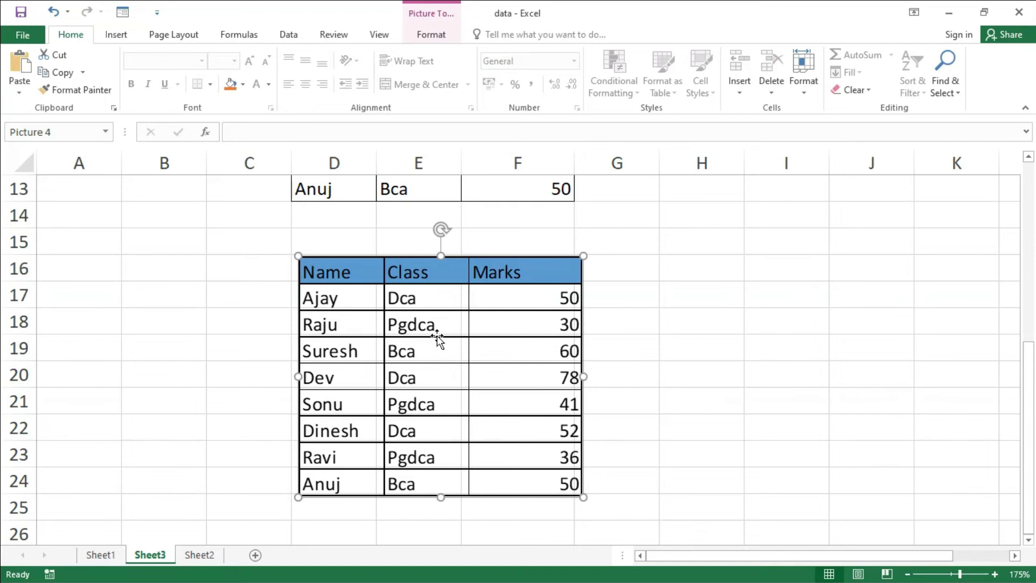
left_click(631, 287)
left_click(746, 274)
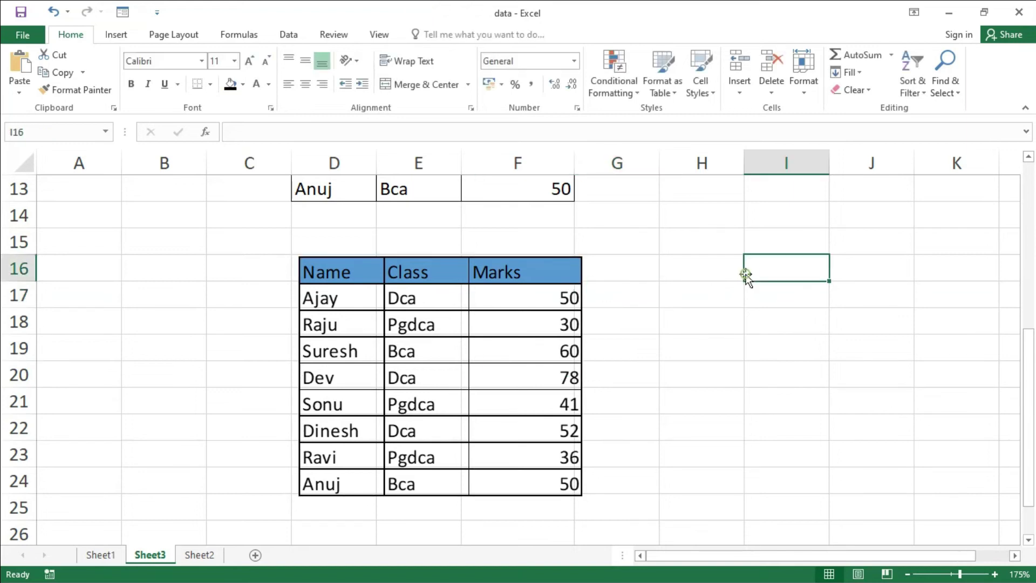
key("ctrl+v")
mouse_move(808, 315)
left_mouse_down()
mouse_move(724, 309)
mouse_move(682, 324)
left_mouse_up()
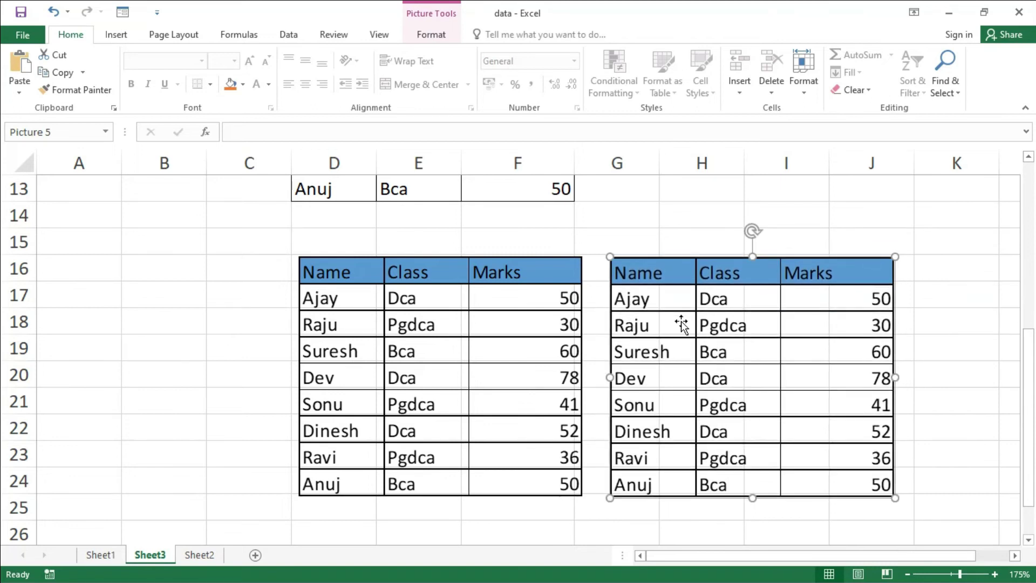
scroll(681, 323, "up", 3)
scroll(681, 321, "up", 1)
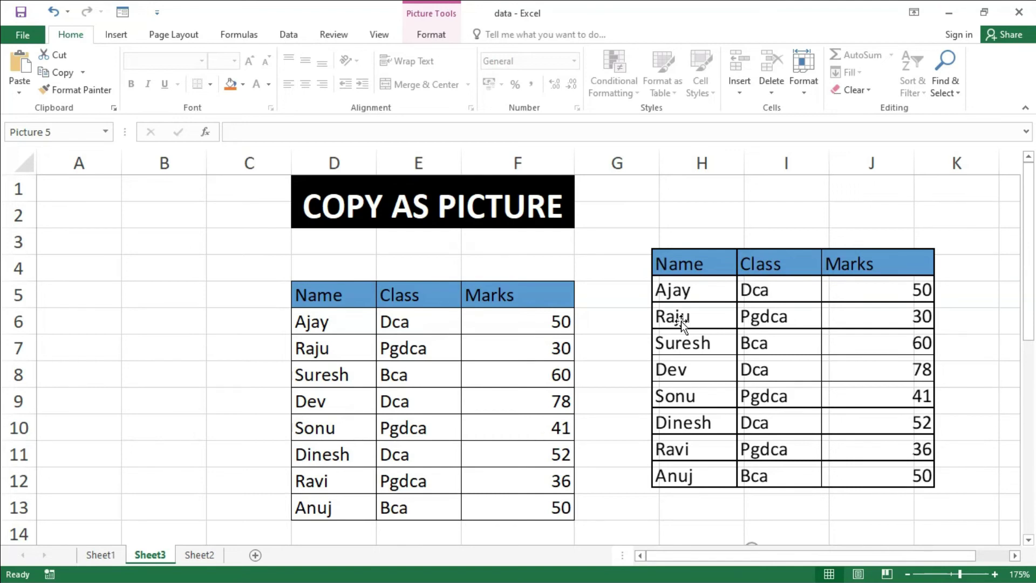
left_click(84, 72)
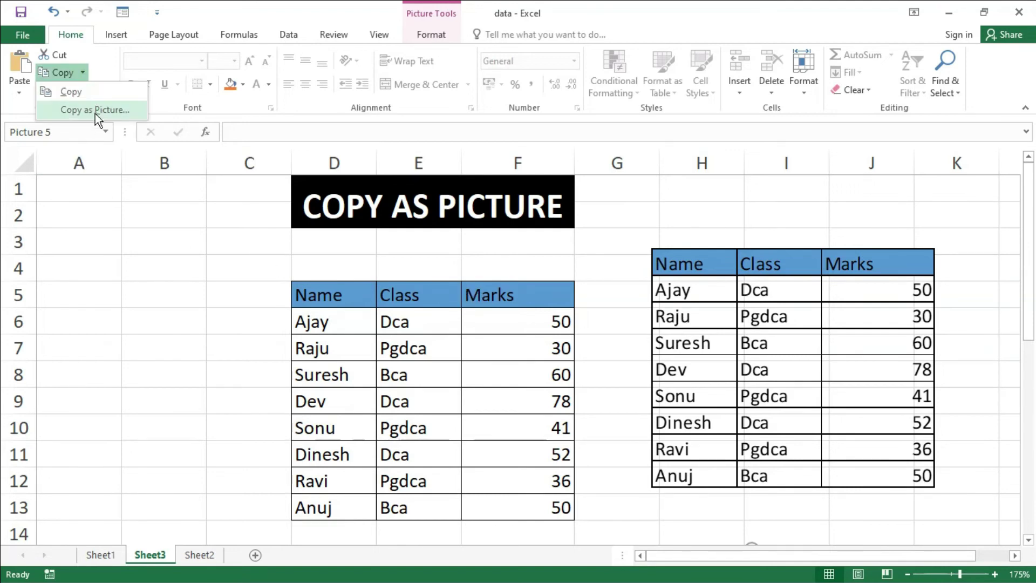
left_click(232, 332)
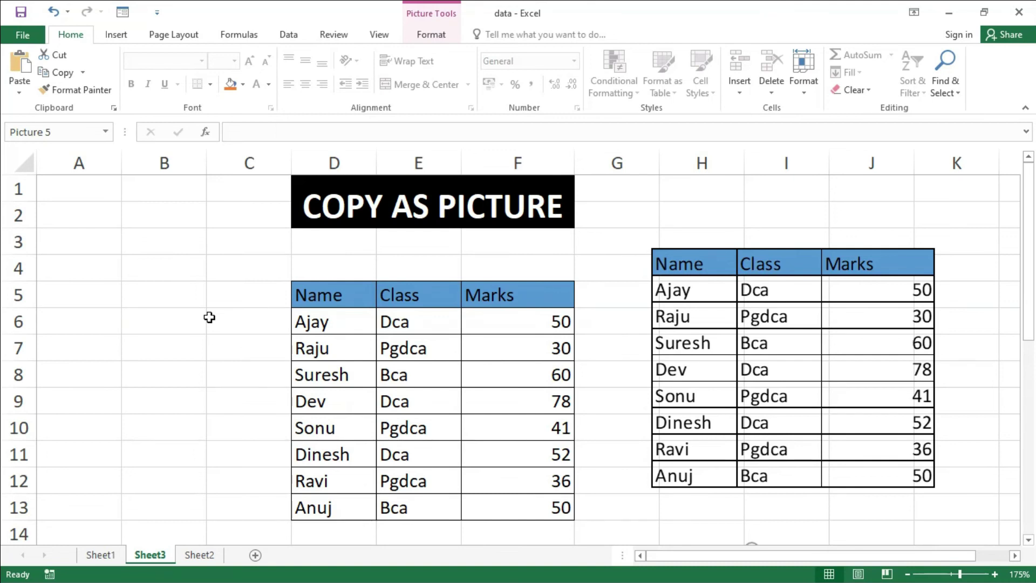
left_click(616, 504)
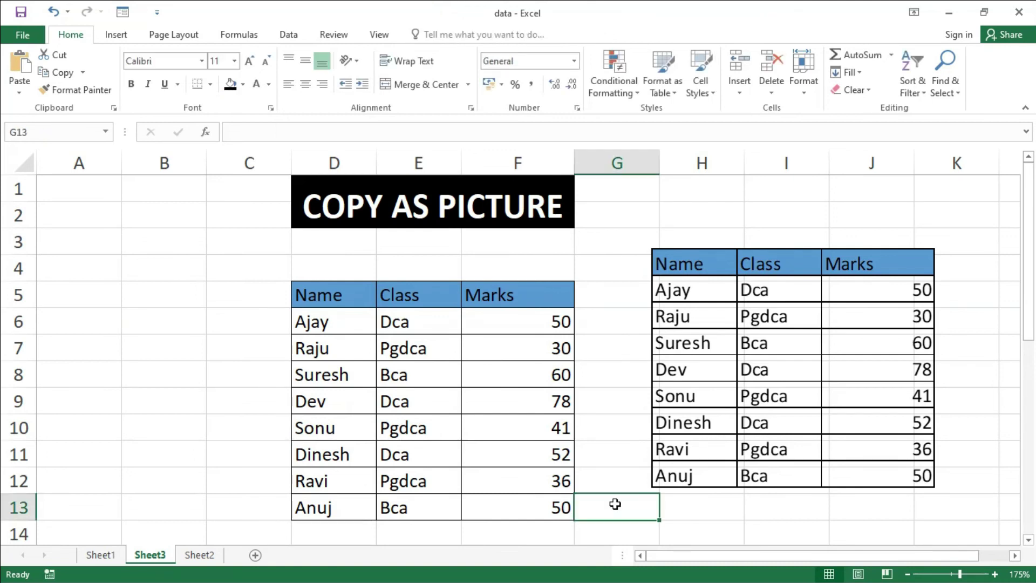